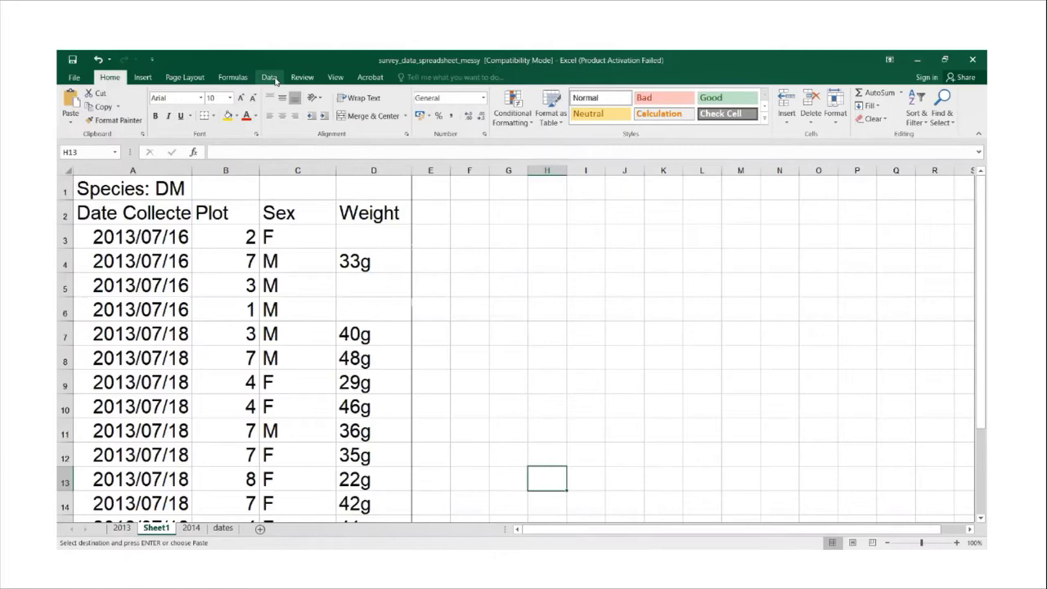
# Step: Add a Data Validation rule allowing only whole numbers between 1 and 24
pyautogui.click(270, 78)
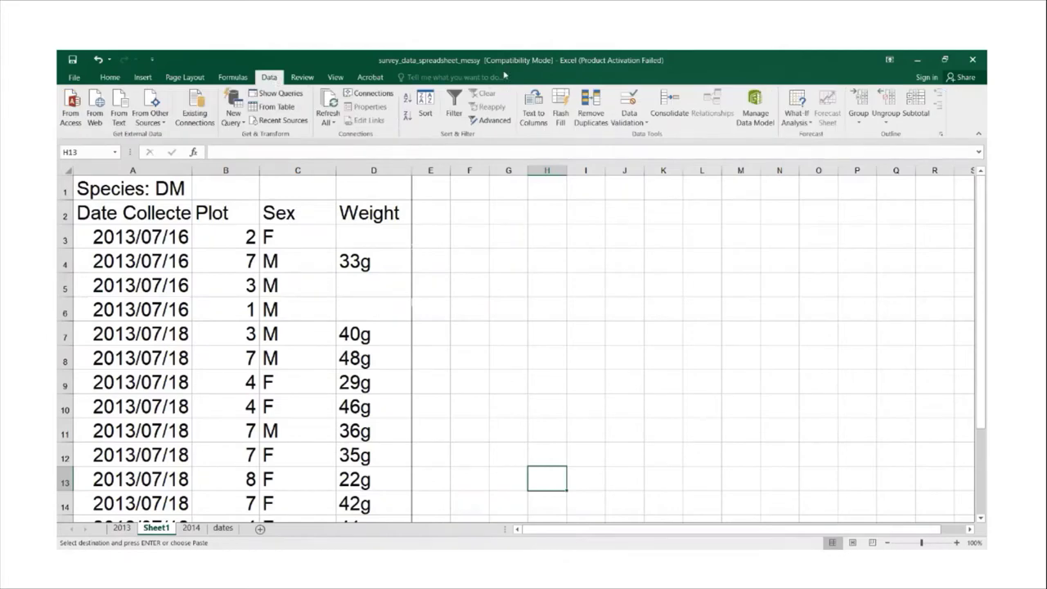
pyautogui.click(630, 105)
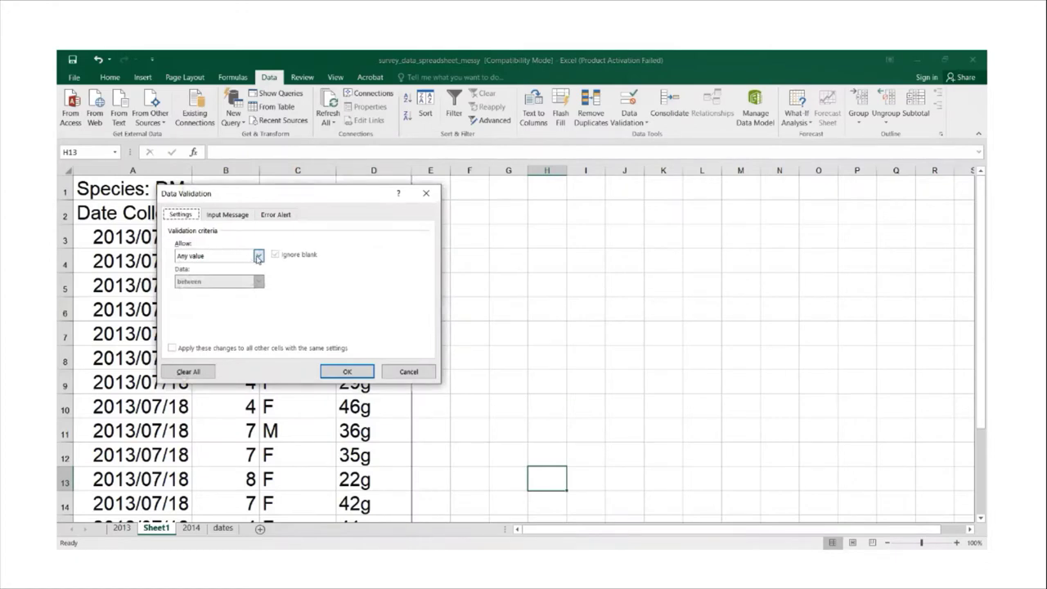
pyautogui.click(250, 257)
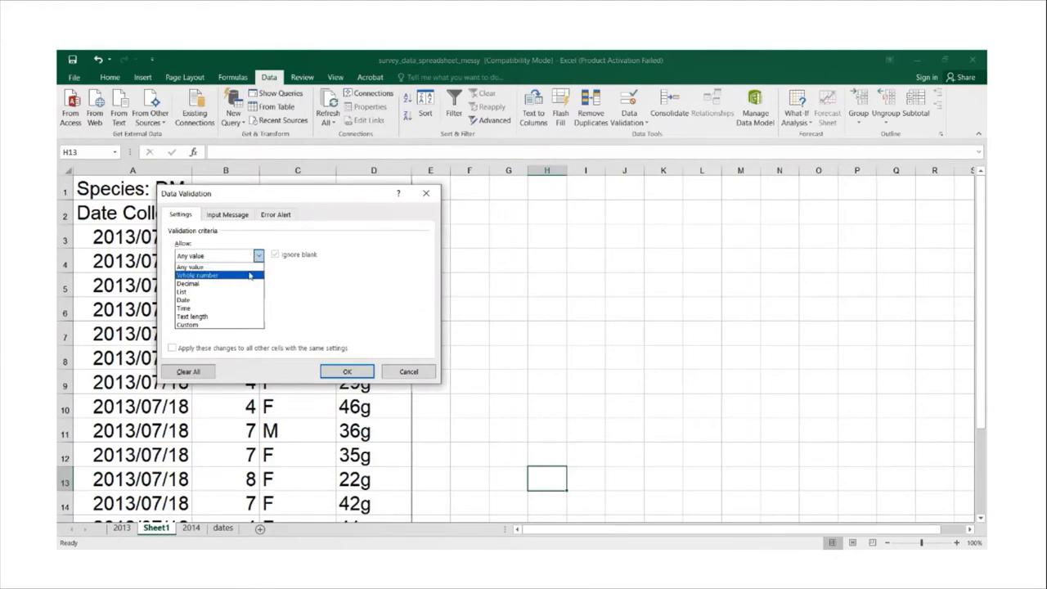
pyautogui.click(251, 277)
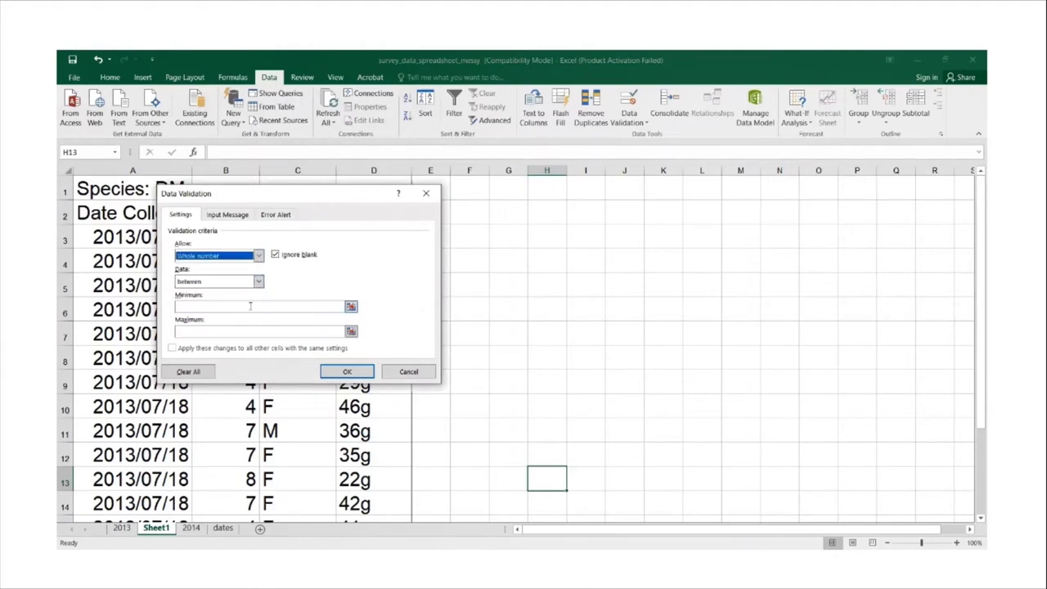
pyautogui.click(250, 306)
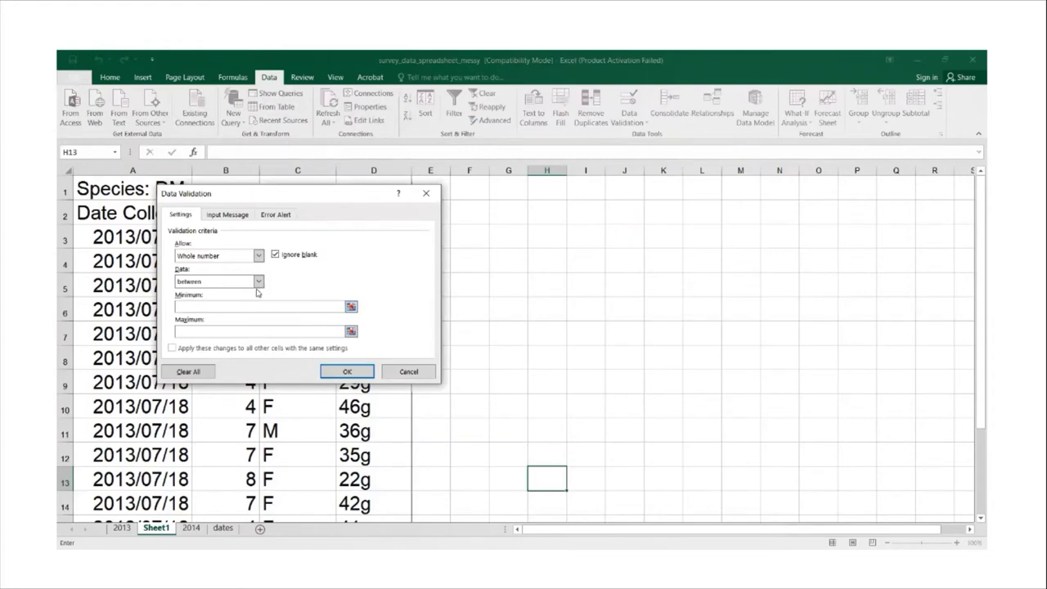
pyautogui.write('1')
pyautogui.write('24')
pyautogui.click(344, 373)
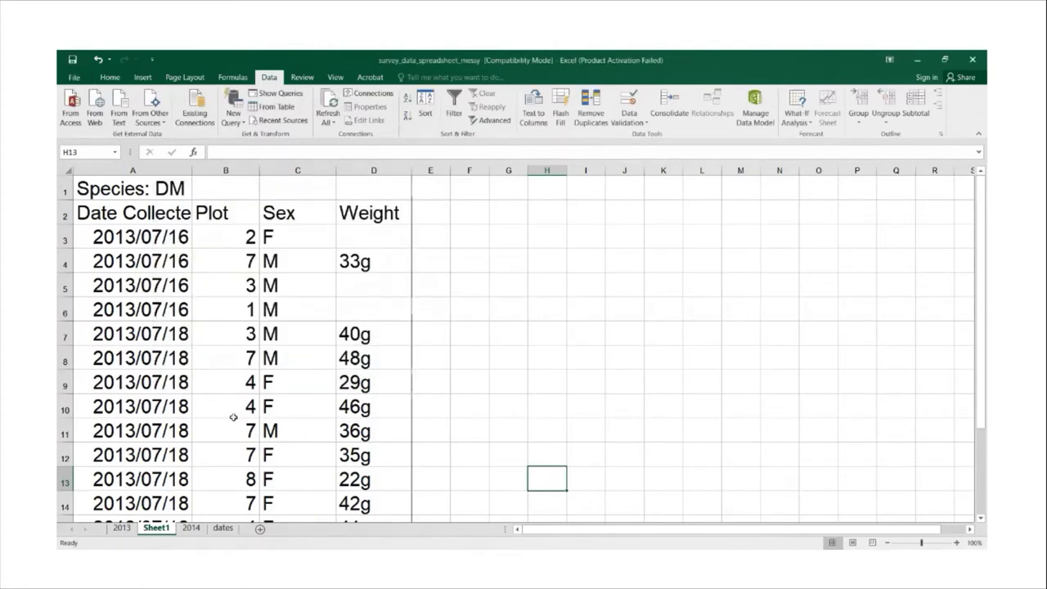
pyautogui.scroll(-3, 233, 417)
pyautogui.scroll(1, 246, 404)
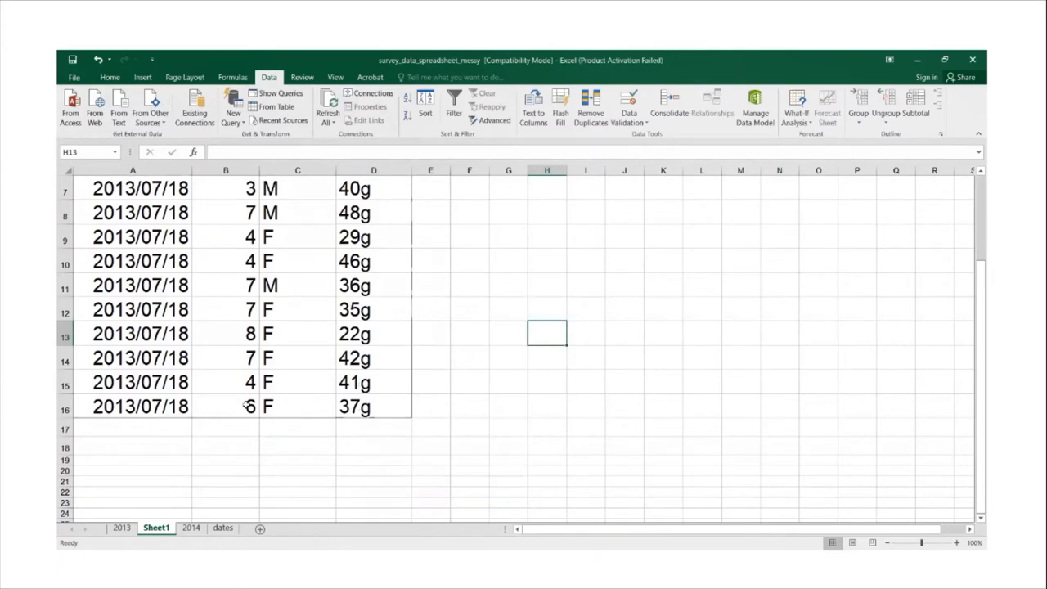
pyautogui.scroll(2, 248, 404)
pyautogui.click(251, 309)
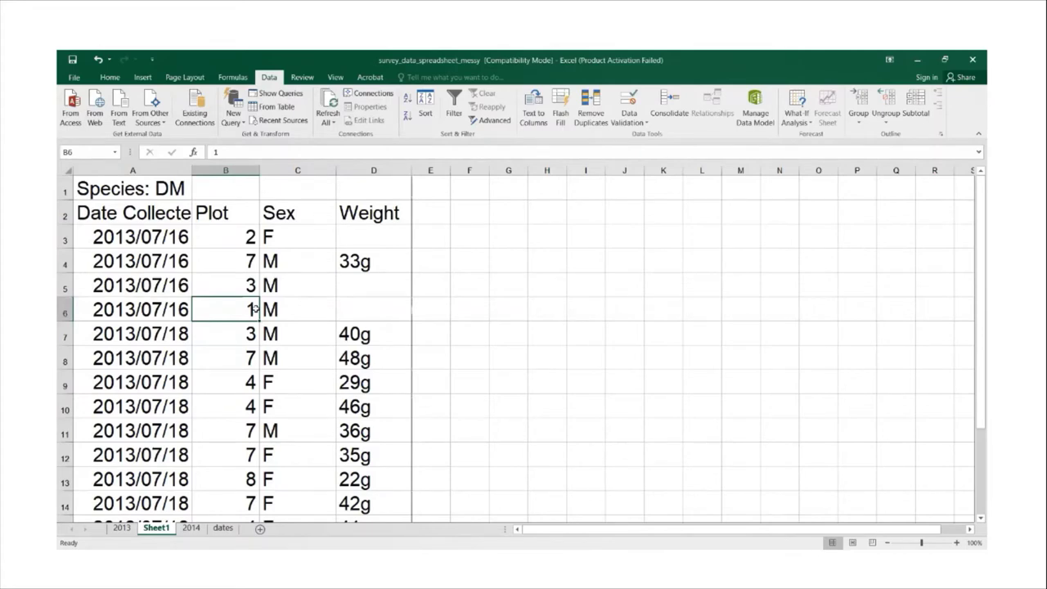
pyautogui.write('26')
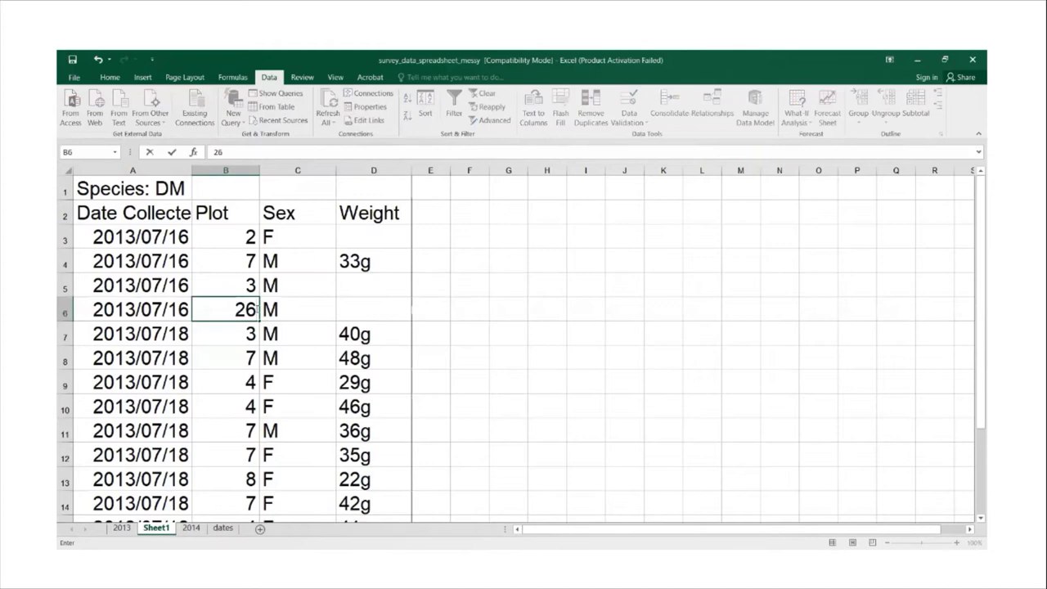
pyautogui.press('Return')
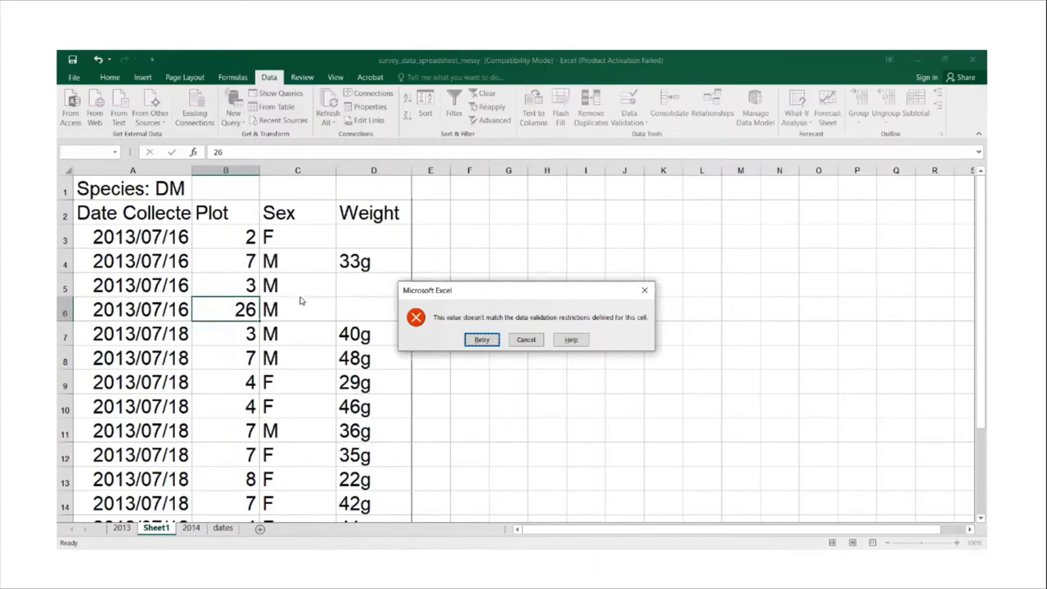
pyautogui.click(518, 341)
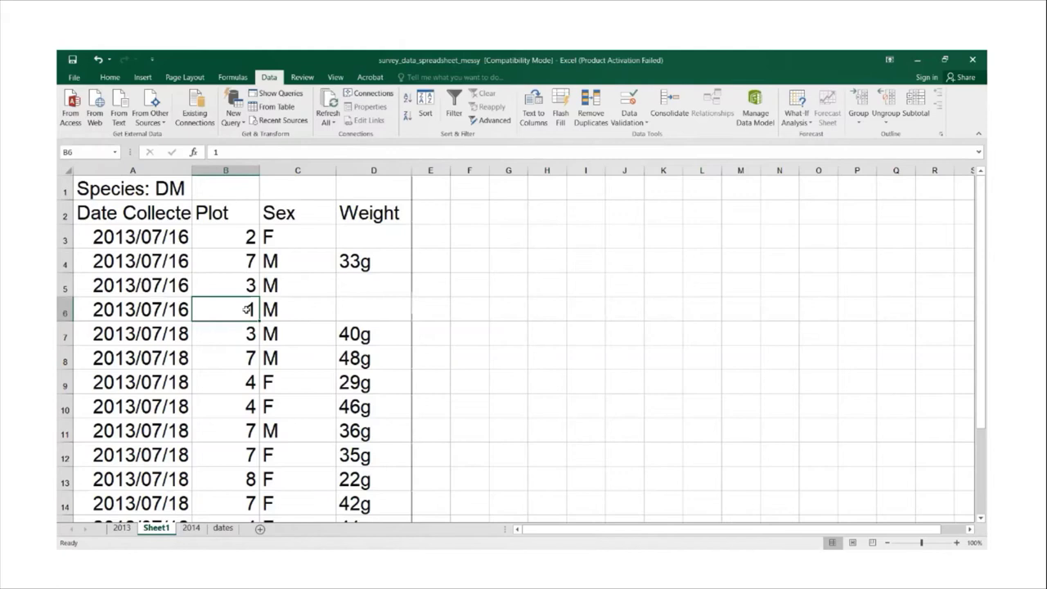
pyautogui.click(249, 334)
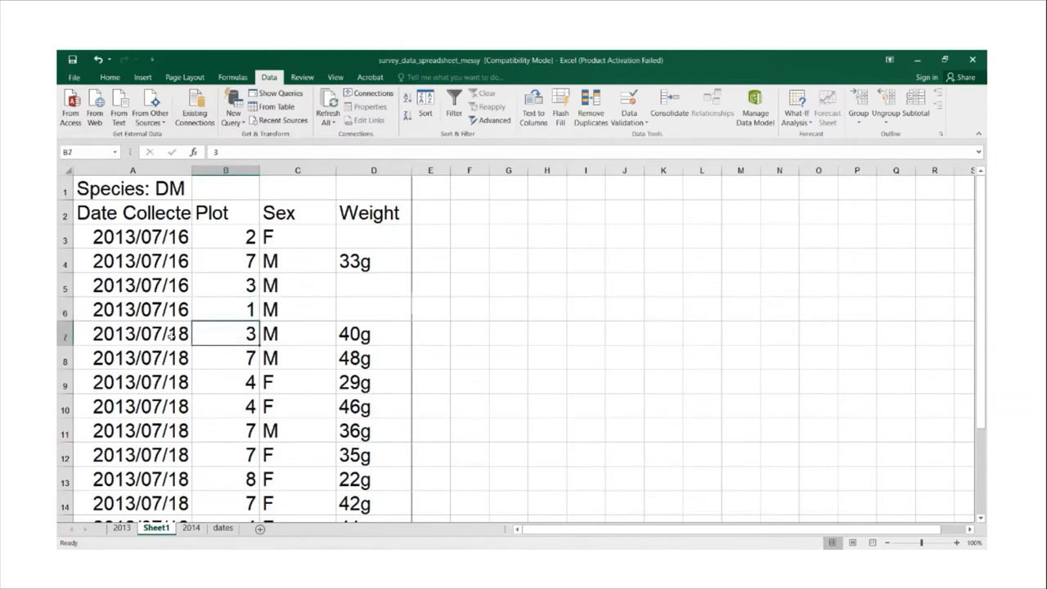
pyautogui.write('26')
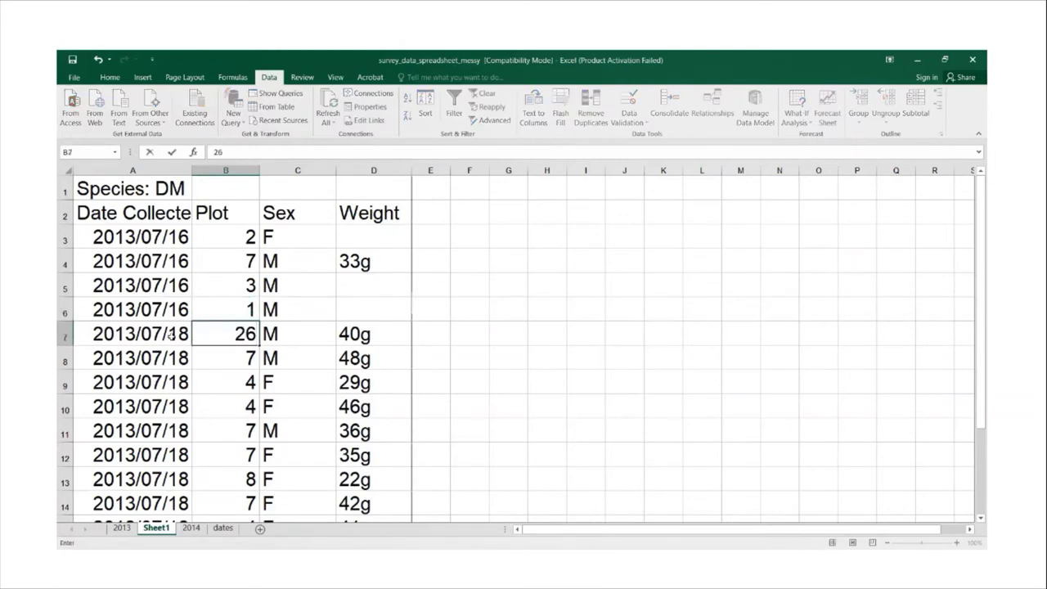
pyautogui.press('Return')
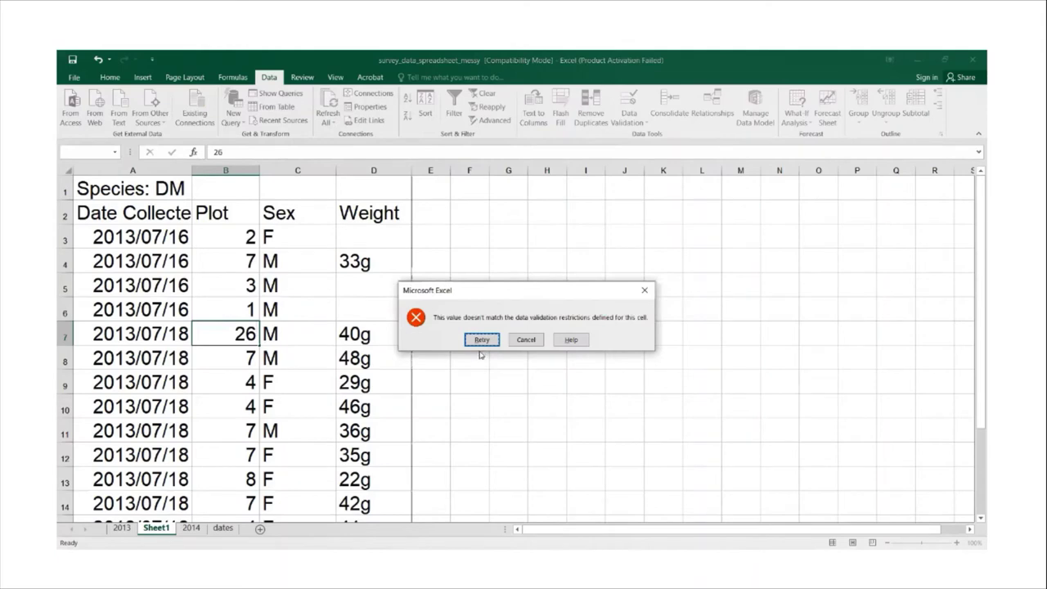
pyautogui.click(526, 341)
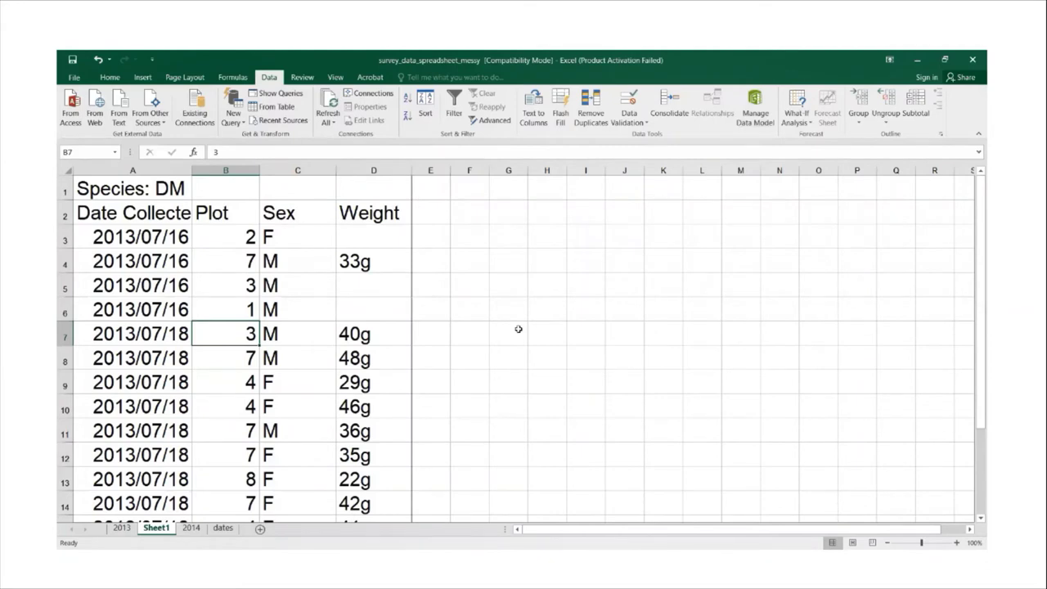
# Step: Sort column D Z to A, continuing with the current selection only
pyautogui.click(370, 171)
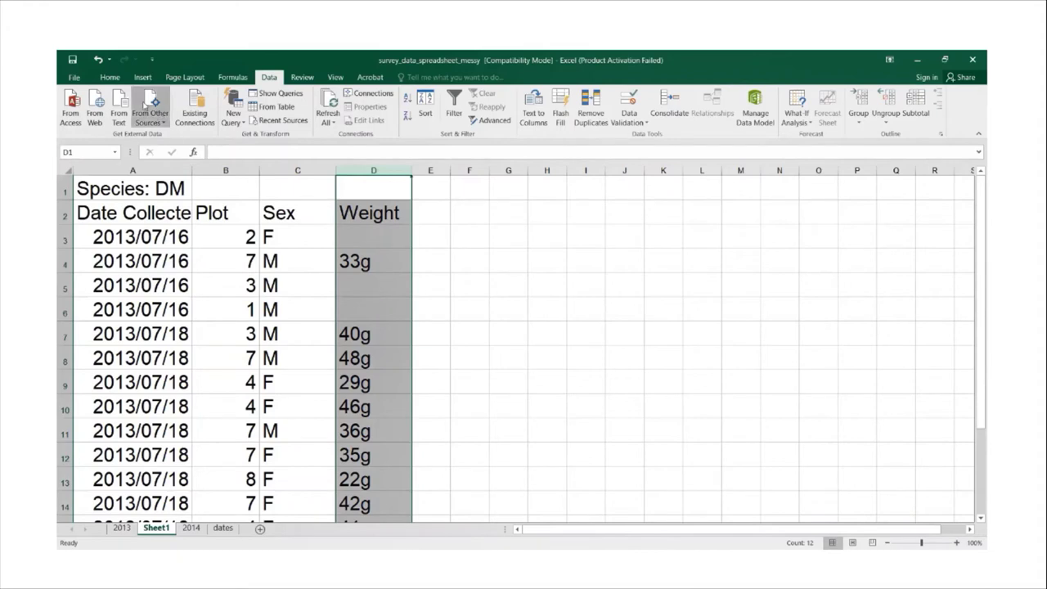
pyautogui.click(105, 77)
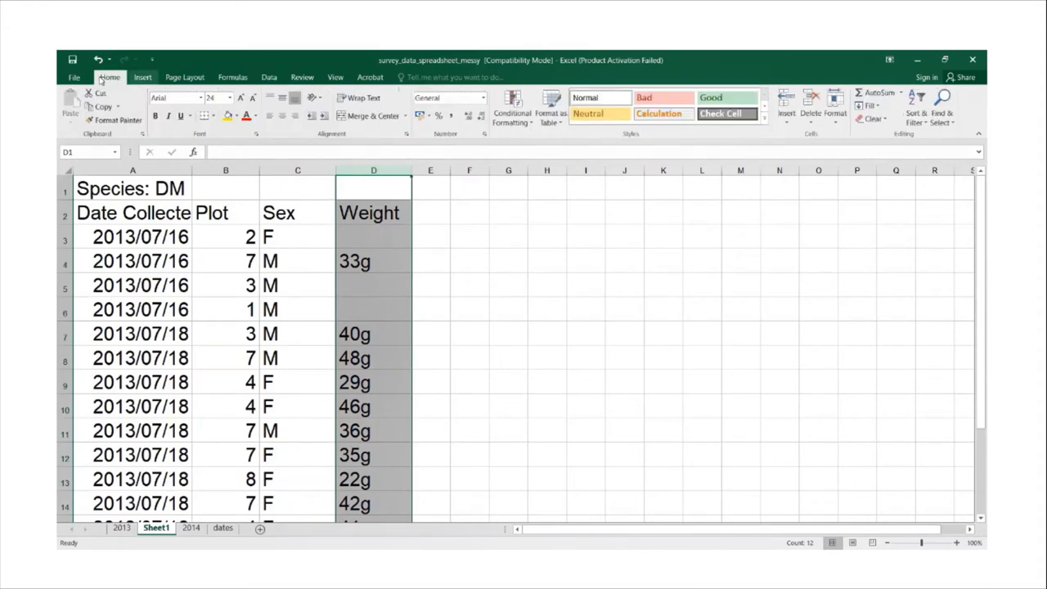
pyautogui.click(922, 98)
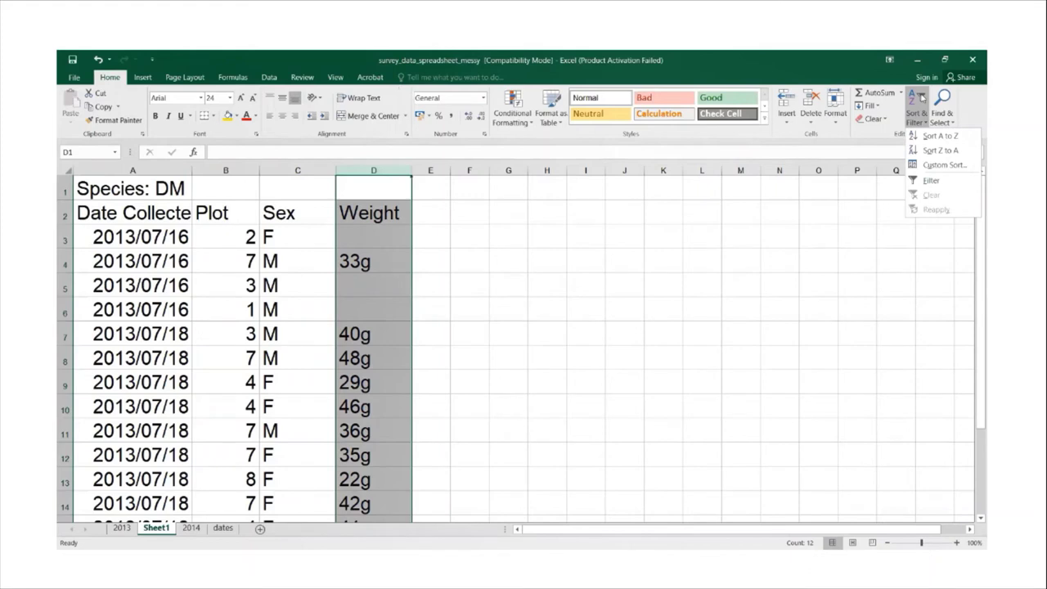
pyautogui.click(942, 151)
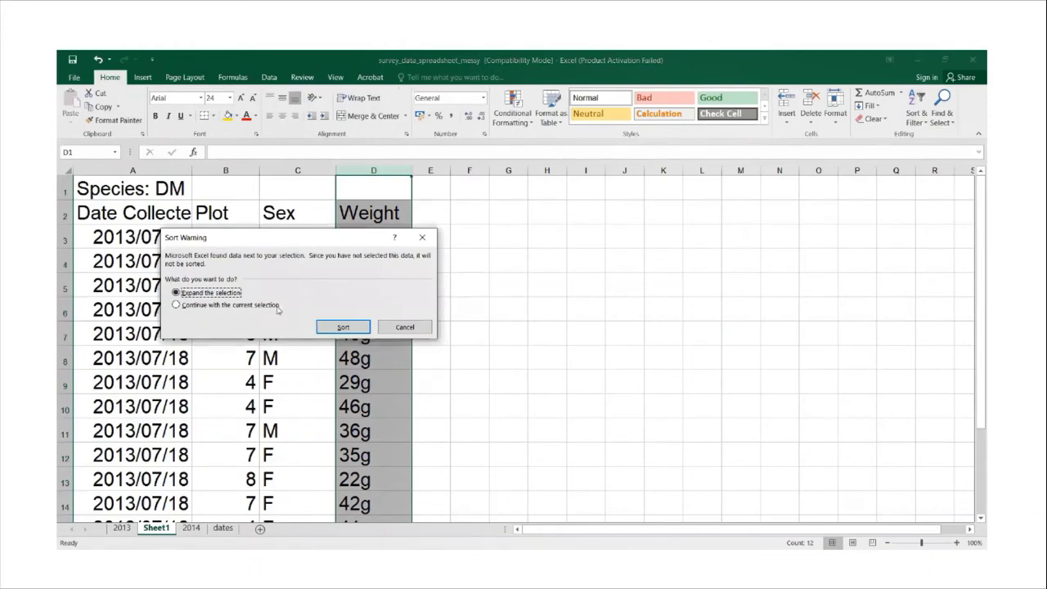
pyautogui.click(175, 306)
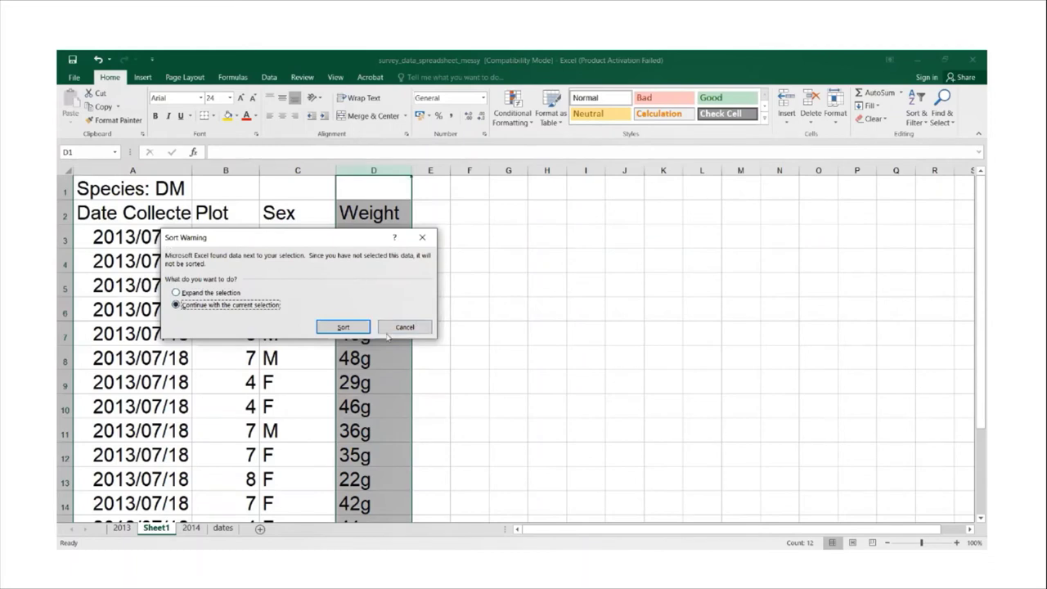
pyautogui.click(344, 329)
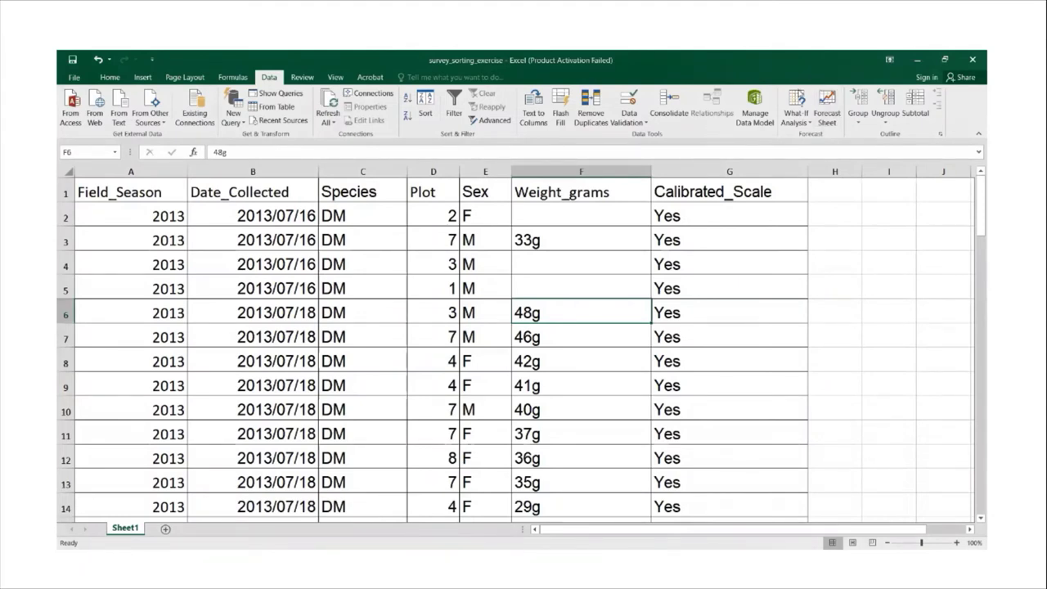
# Step: Apply a new 2-Color Scale conditional formatting rule to column F, lowest to highest value
pyautogui.click(618, 171)
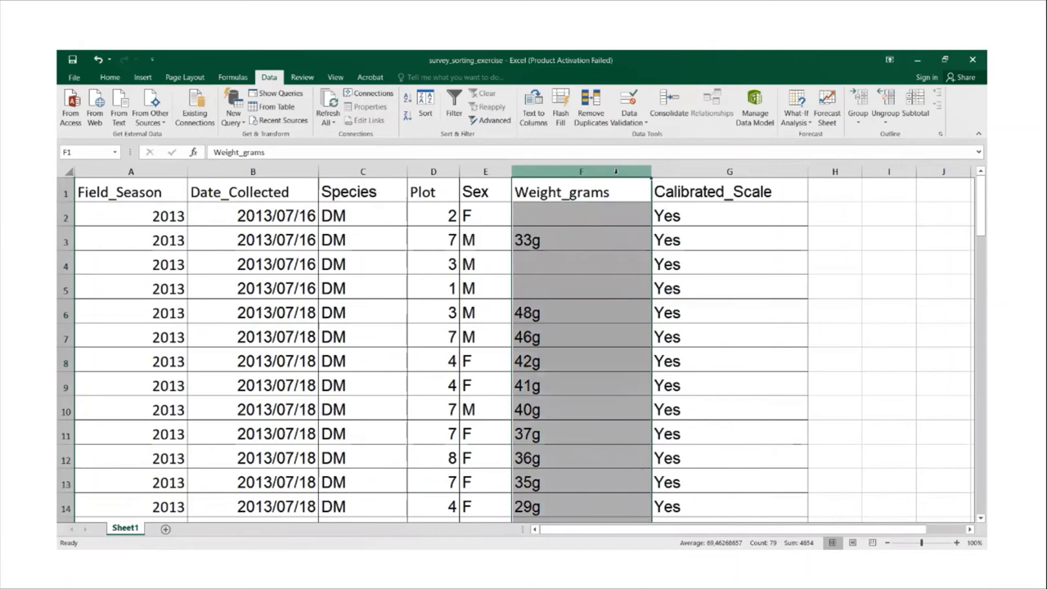
pyautogui.click(109, 78)
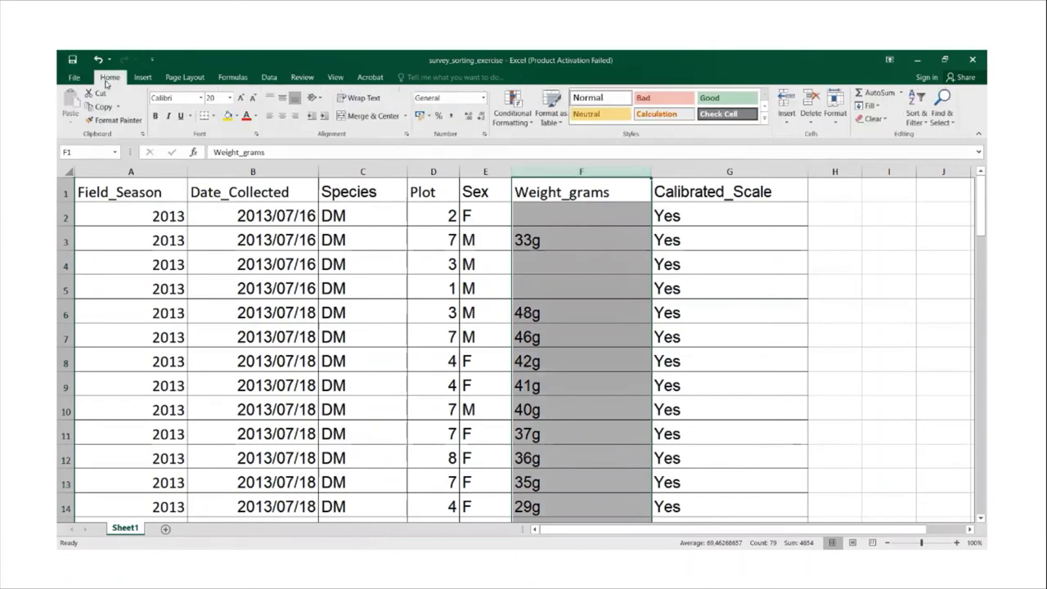
pyautogui.click(515, 105)
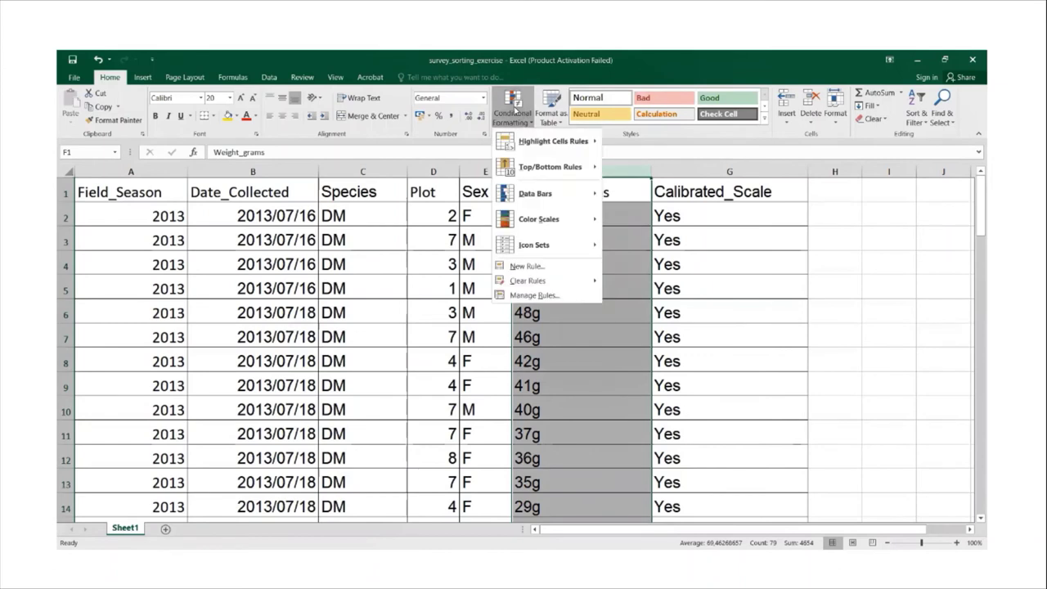
pyautogui.click(528, 267)
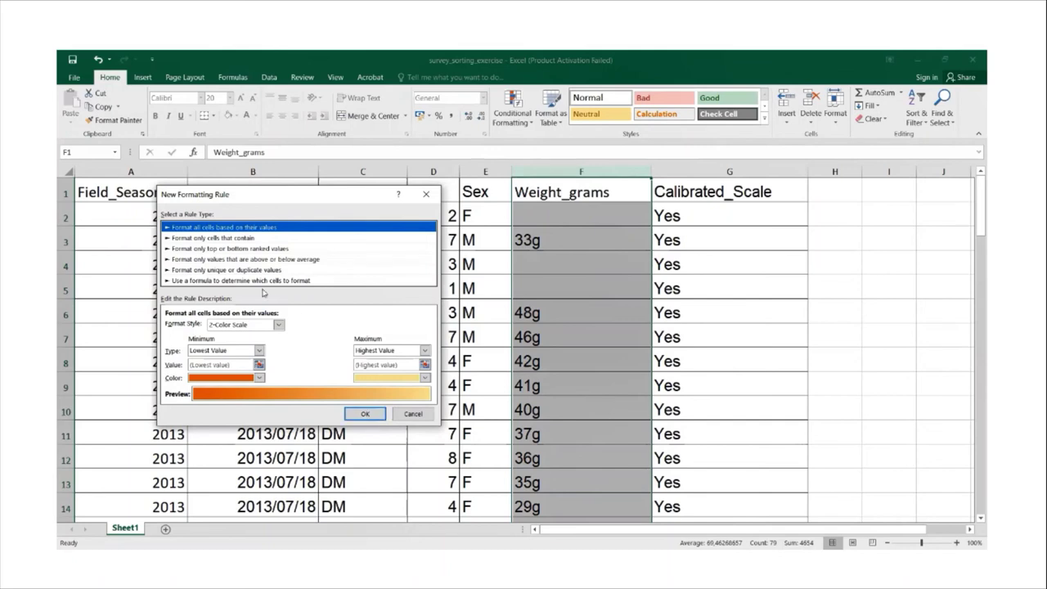
pyautogui.click(280, 325)
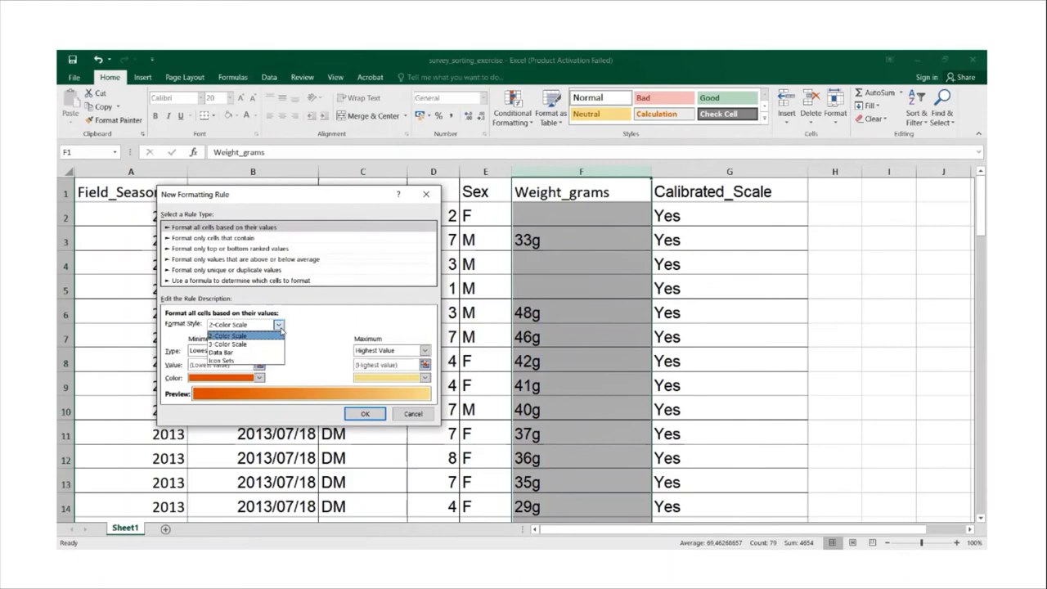
pyautogui.click(281, 336)
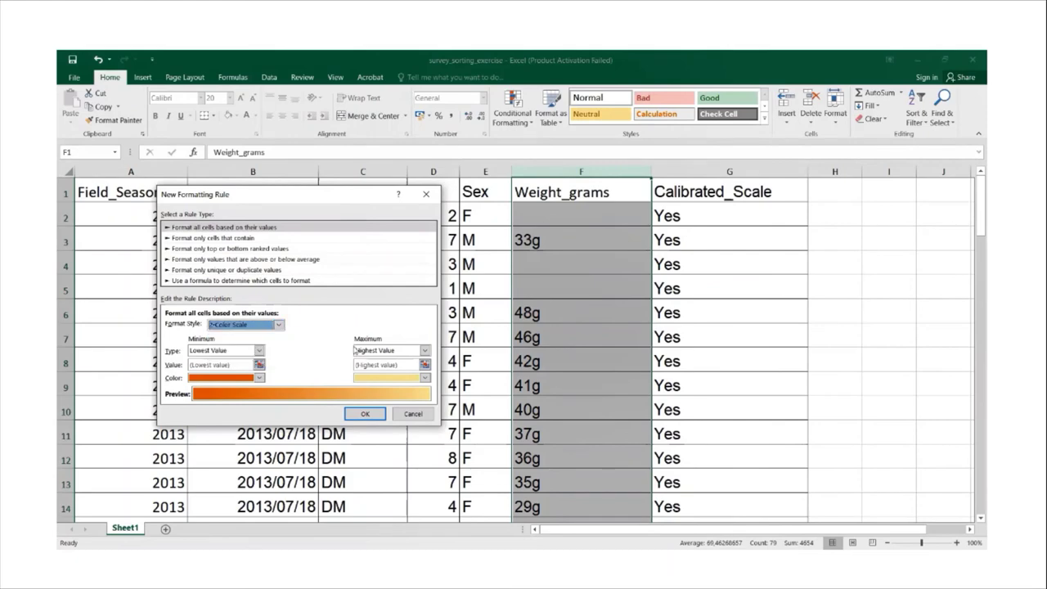
pyautogui.click(367, 414)
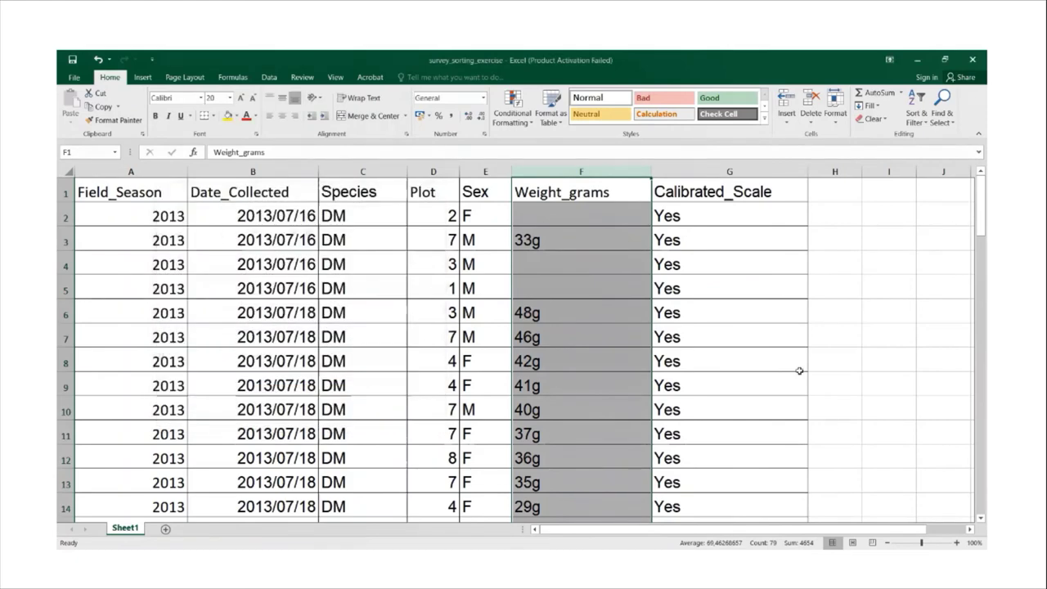
pyautogui.moveTo(974, 229); pyautogui.dragTo(974, 451)
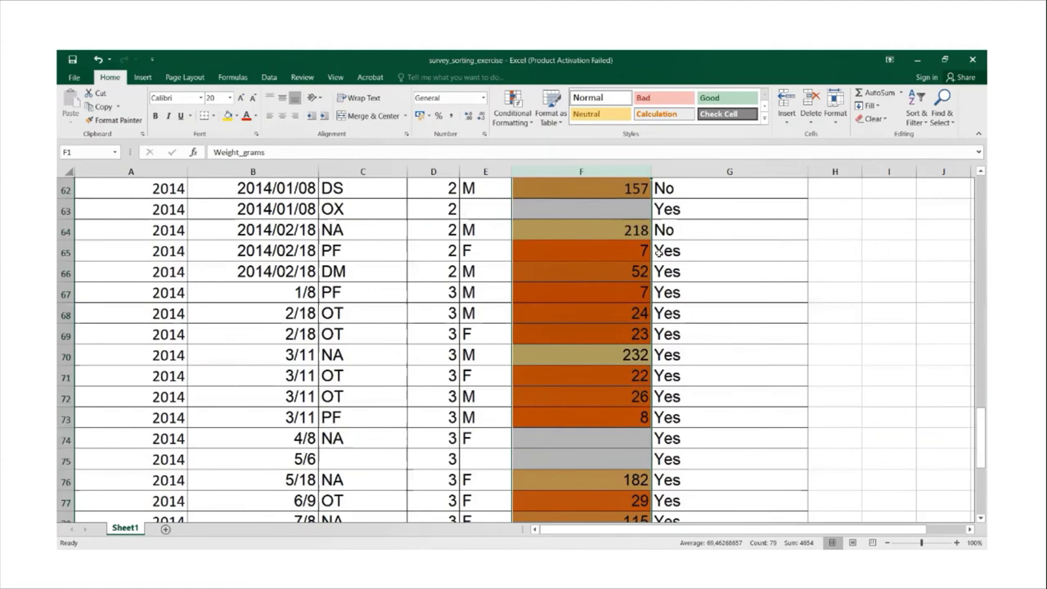
pyautogui.scroll(17, 587, 284)
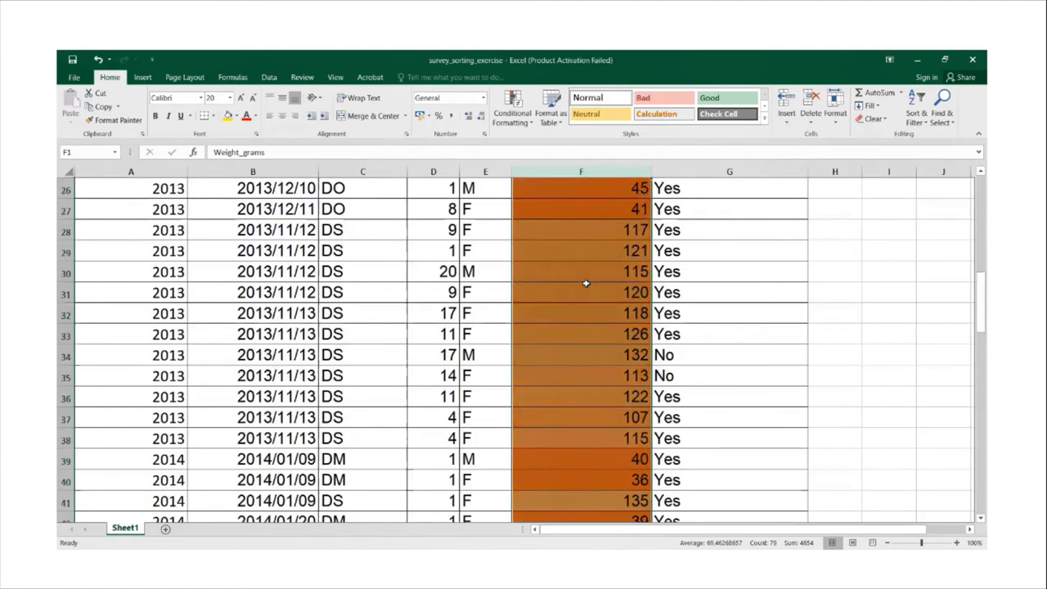
pyautogui.scroll(4, 587, 284)
pyautogui.click(578, 307)
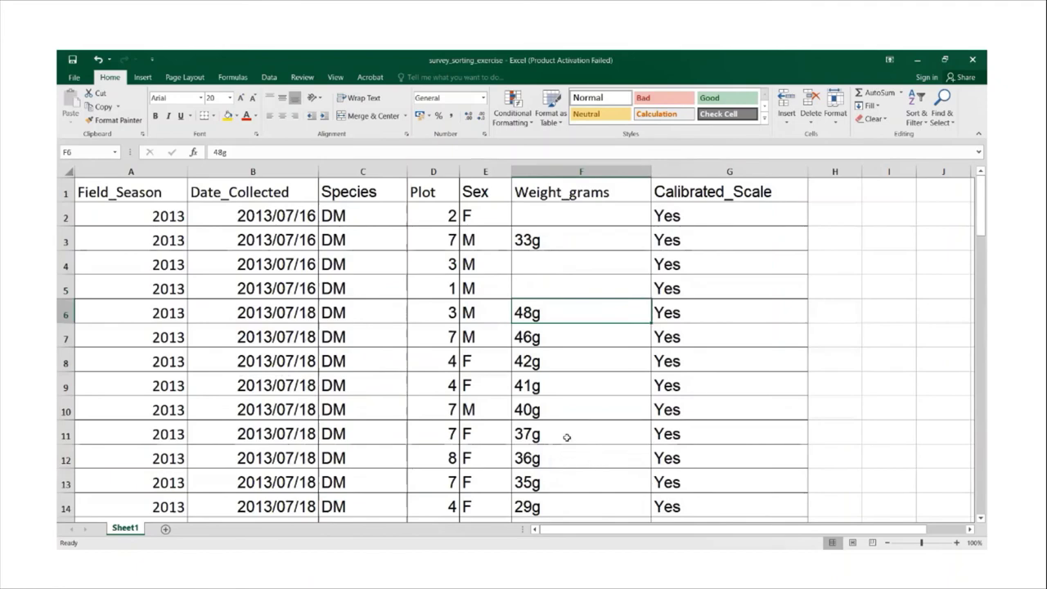
pyautogui.scroll(-4, 568, 435)
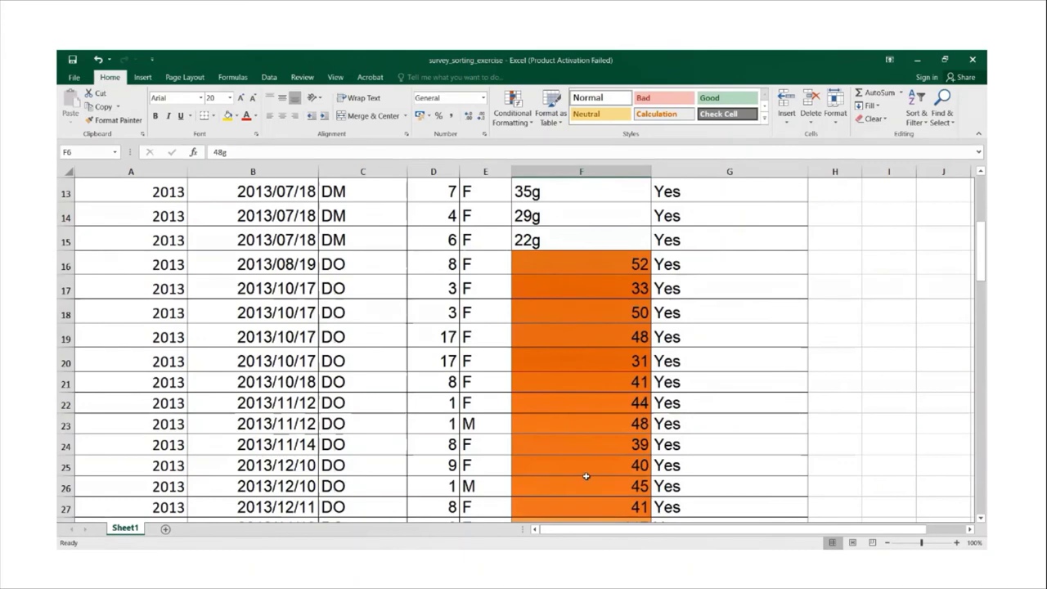
pyautogui.scroll(-4, 586, 474)
pyautogui.scroll(-2, 588, 472)
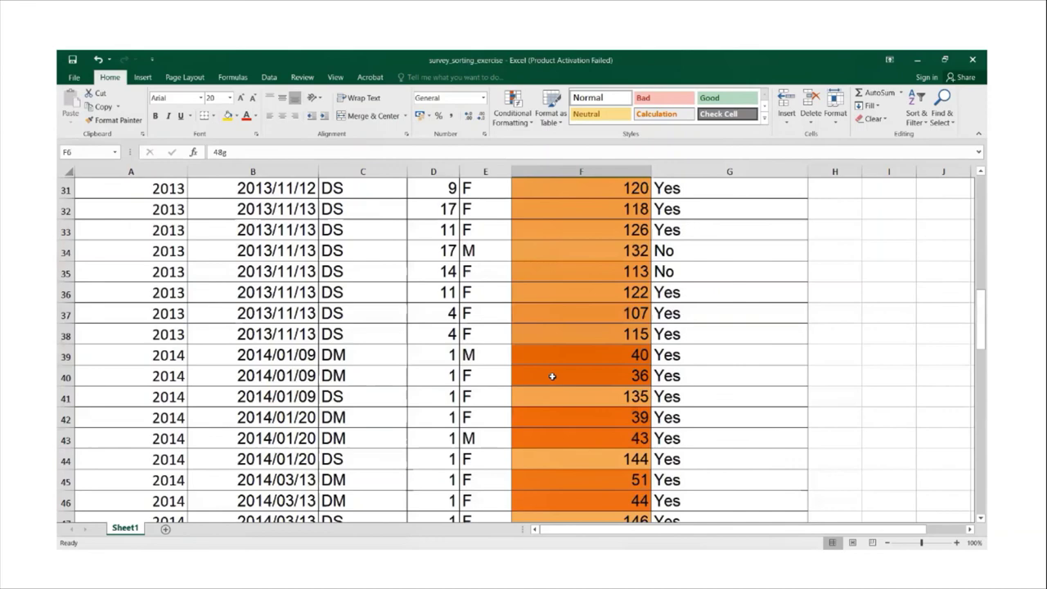
pyautogui.scroll(6, 552, 376)
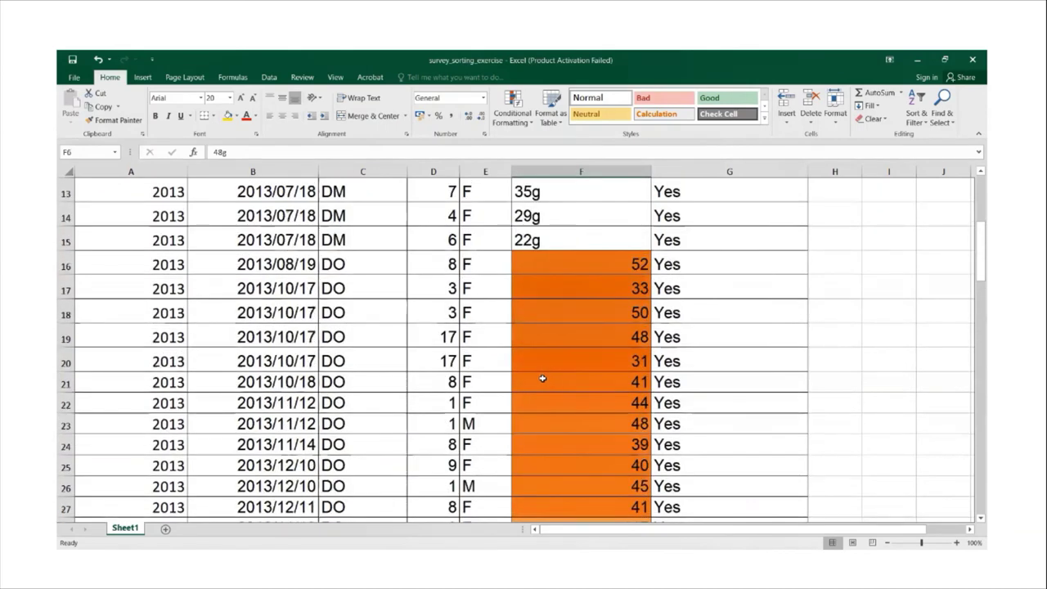